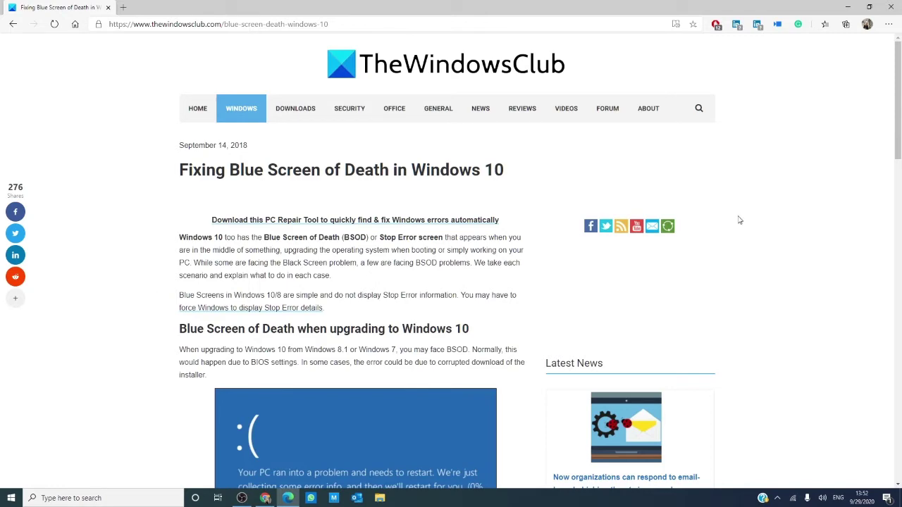
Minimize the Edge window showing the blue screen article to reveal the desktop.
left_click(846, 7)
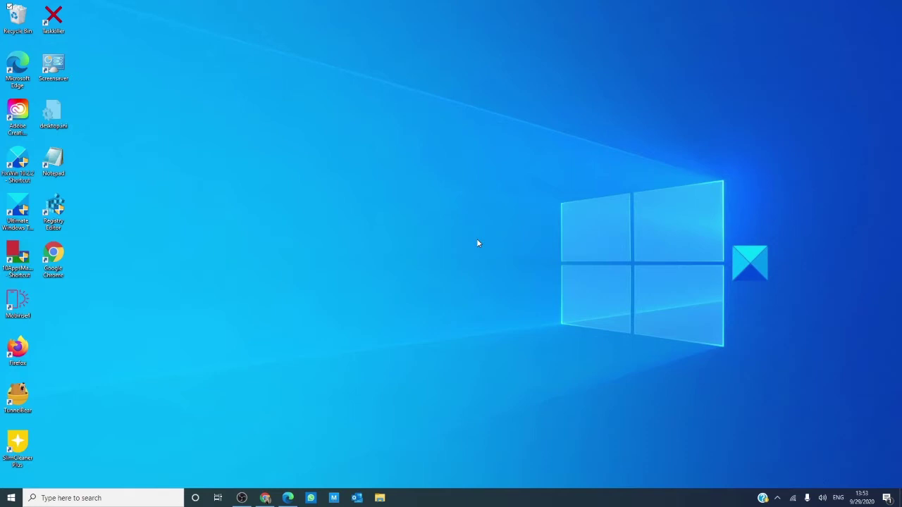
Search for 'com' and launch Command Prompt as administrator.
left_click(157, 501)
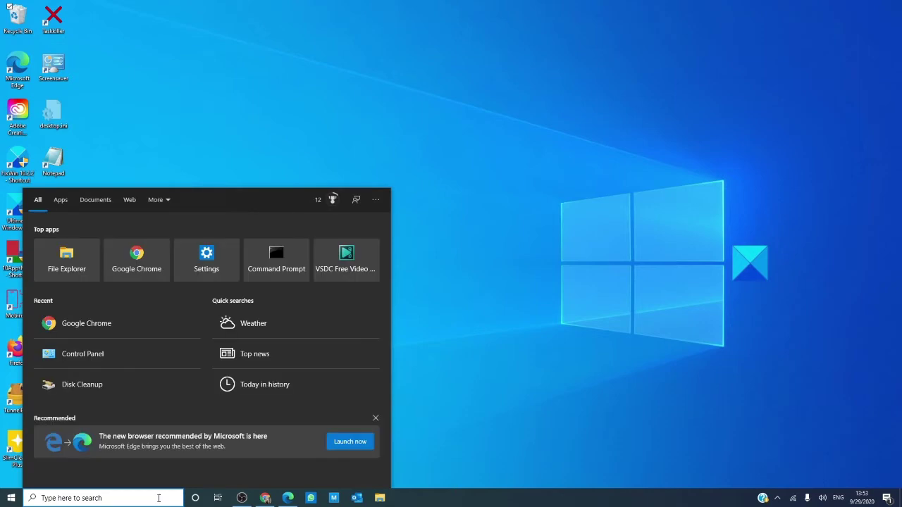
type("c")
type("om")
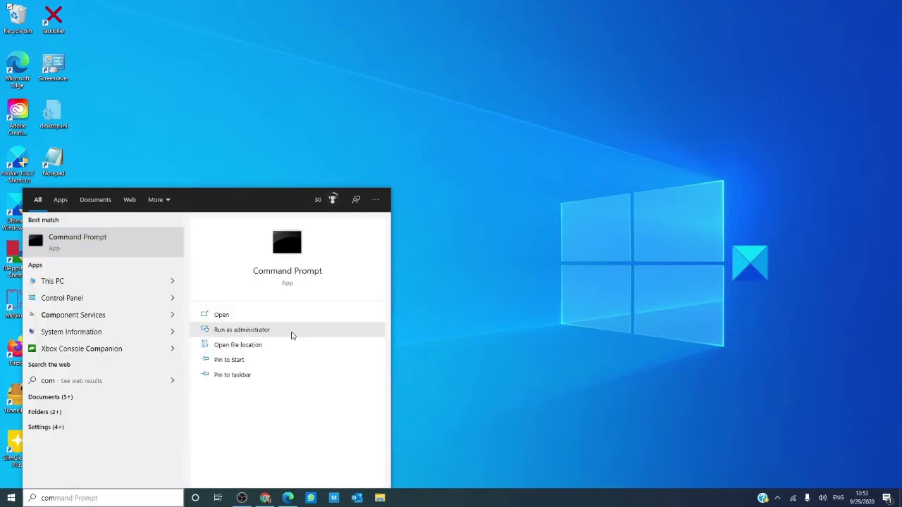
left_click(292, 330)
type("n")
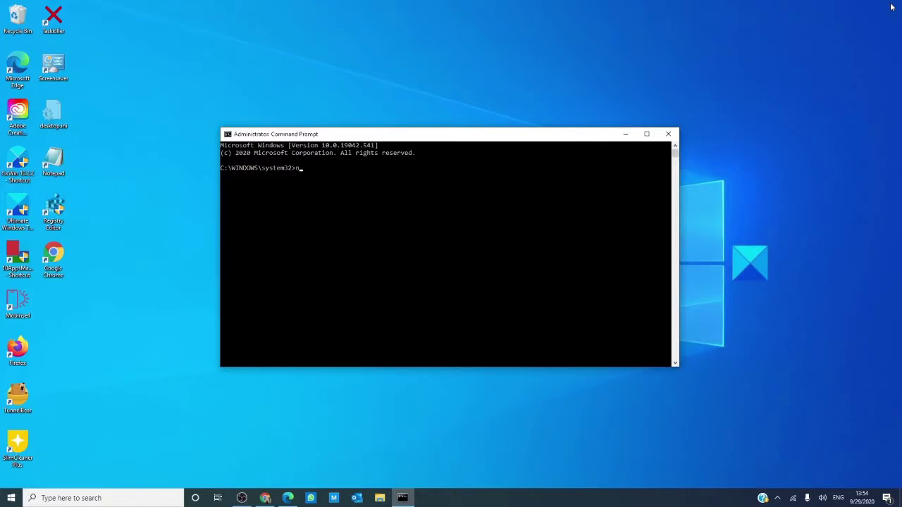
Run 'net stop wuauserv' and 'net stop bits' to stop Windows Update and BITS.
type("et st")
type("op ")
type("wu")
type("a")
type("u")
type("serv")
key("Return")
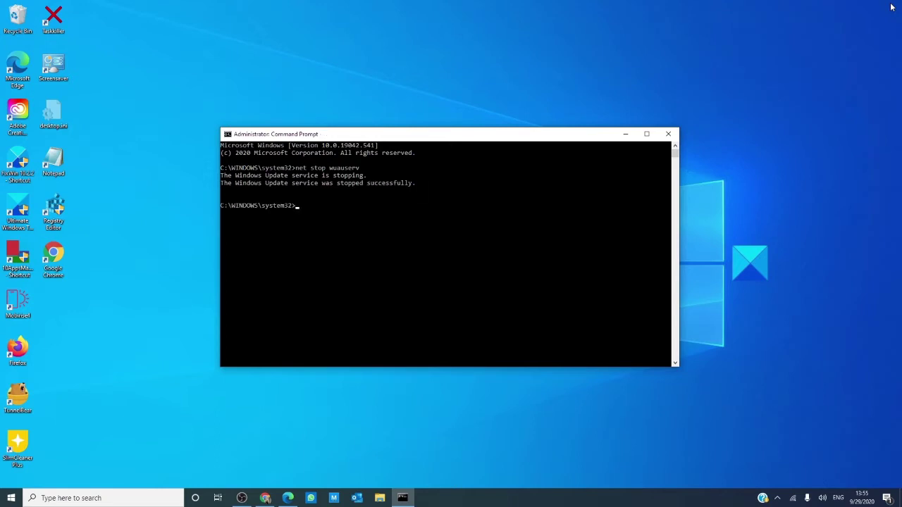
type("net")
type(" stop")
type(" bits")
key("Return")
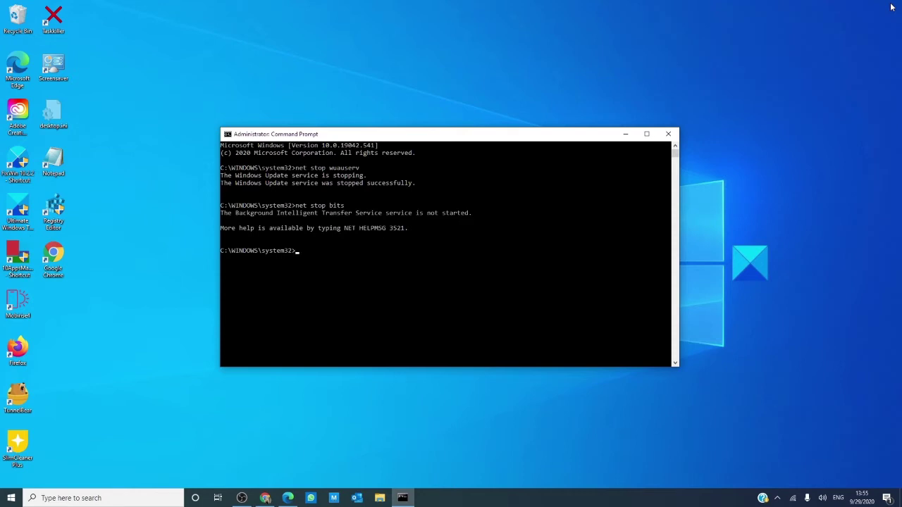
In File Explorer, browse into the Windows folder on drive C:.
left_click(384, 502)
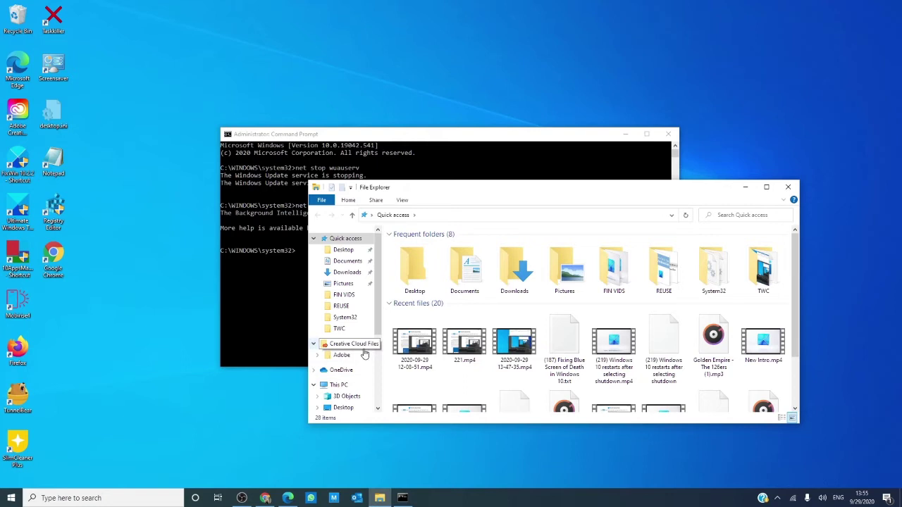
left_click_drag(378, 321, 391, 390)
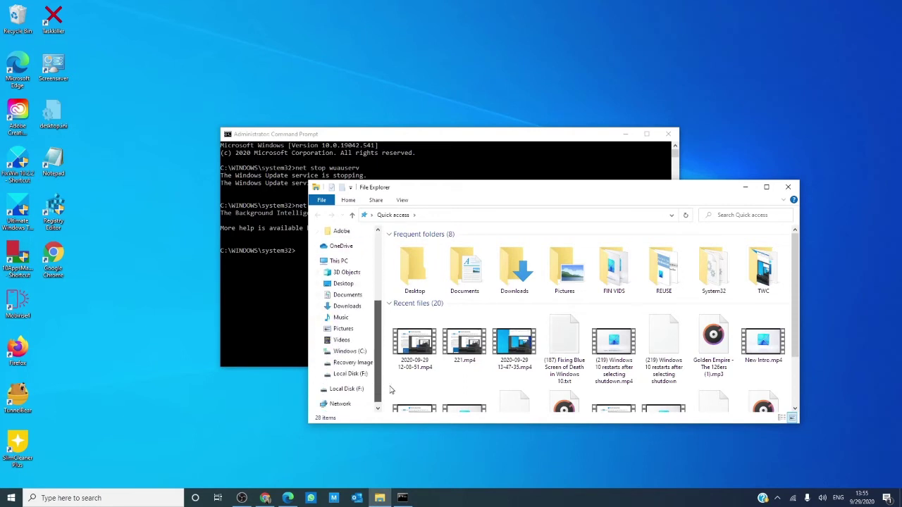
left_click(345, 350)
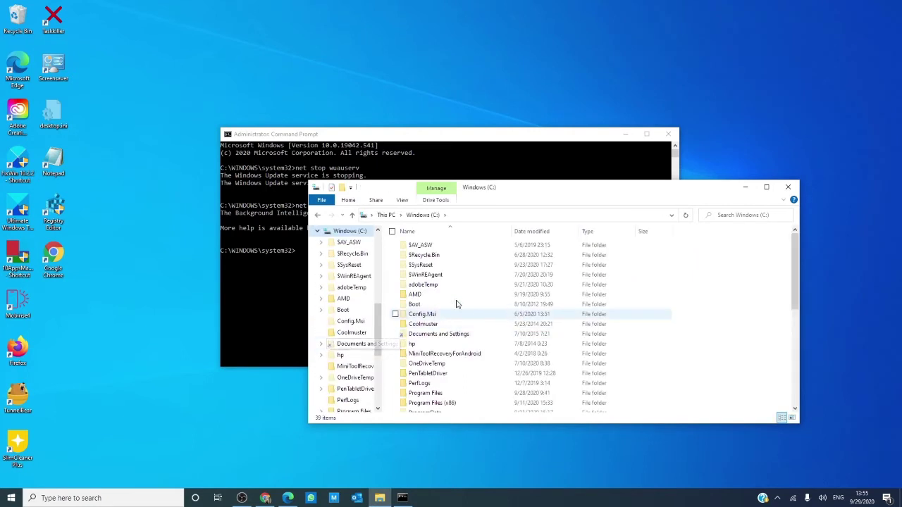
scroll(489, 289, "down", 3)
scroll(489, 288, "down", 1)
scroll(486, 288, "down", 3)
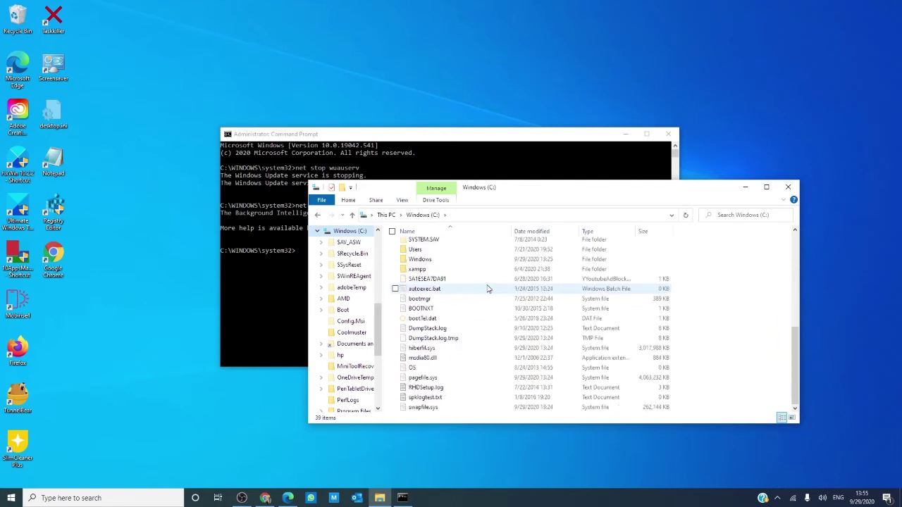
scroll(438, 288, "up", 1)
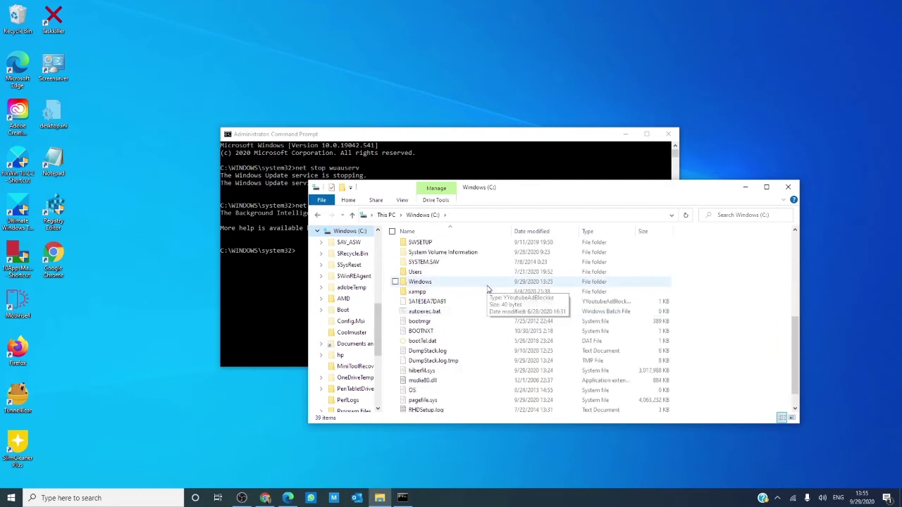
left_click(437, 282)
double_click(438, 281)
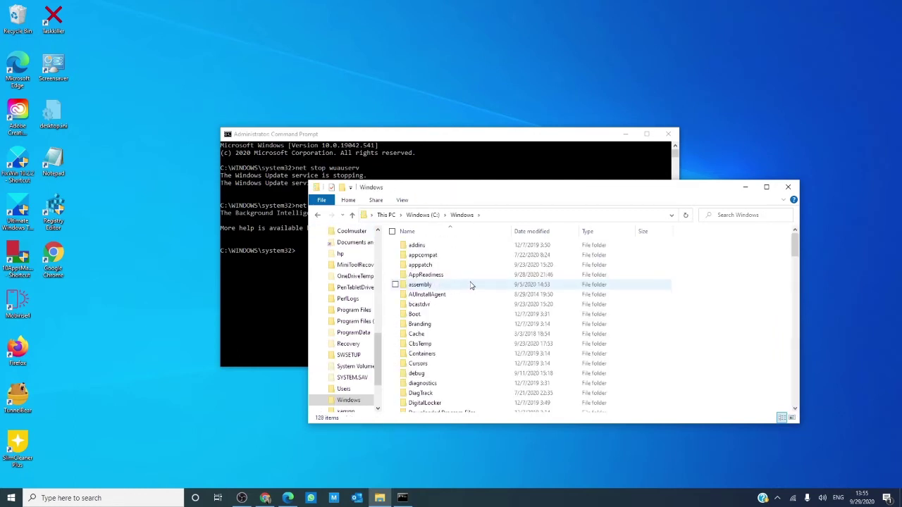
Open SoftwareDistribution, select all five items, then close File Explorer.
scroll(472, 285, "down", 3)
scroll(471, 285, "down", 1)
scroll(471, 285, "down", 3)
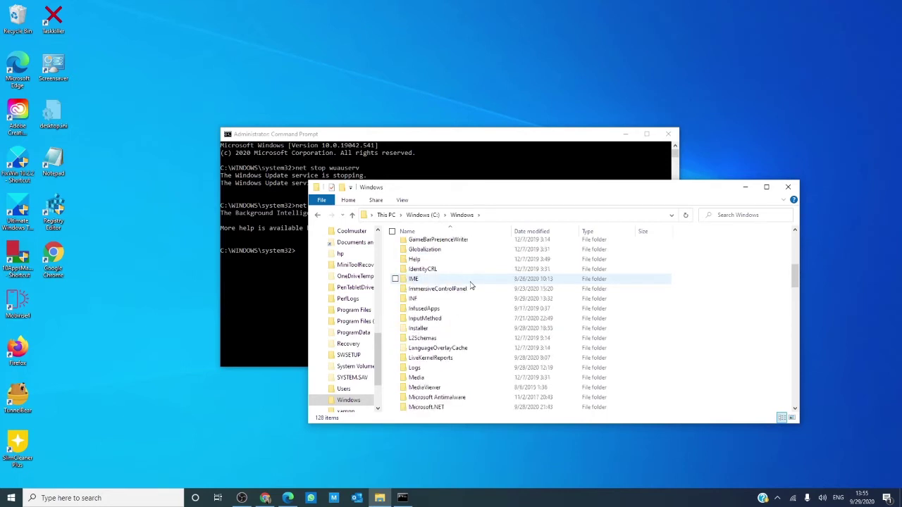
scroll(472, 285, "down", 1)
scroll(472, 286, "down", 2)
scroll(471, 285, "down", 2)
scroll(471, 285, "down", 2)
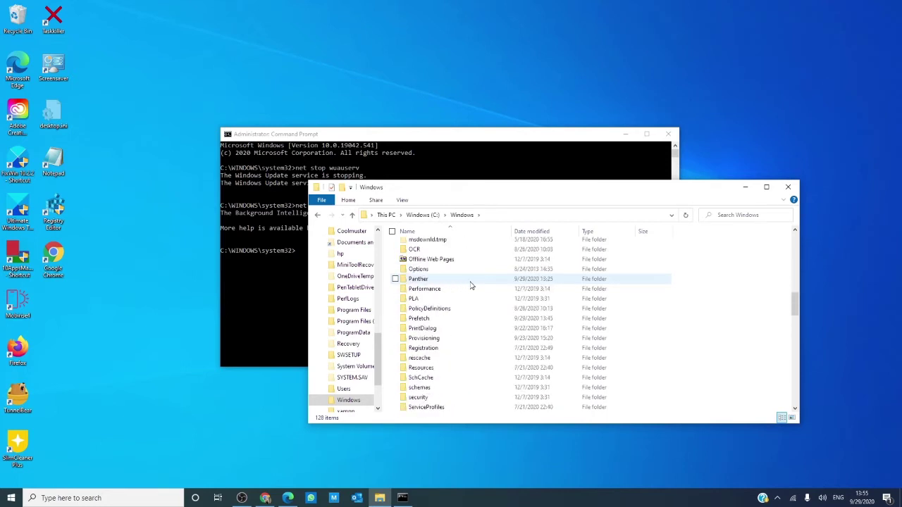
scroll(471, 285, "down", 2)
scroll(471, 285, "down", 1)
scroll(469, 303, "down", 1)
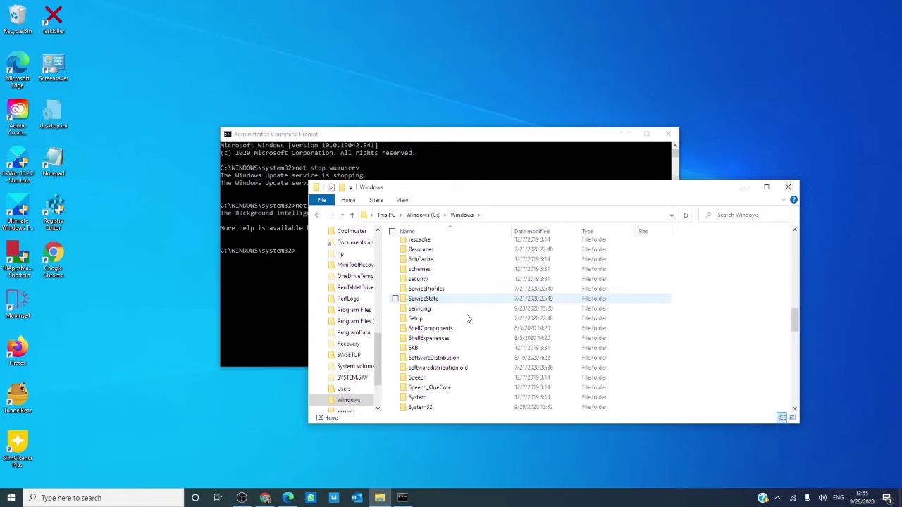
double_click(434, 357)
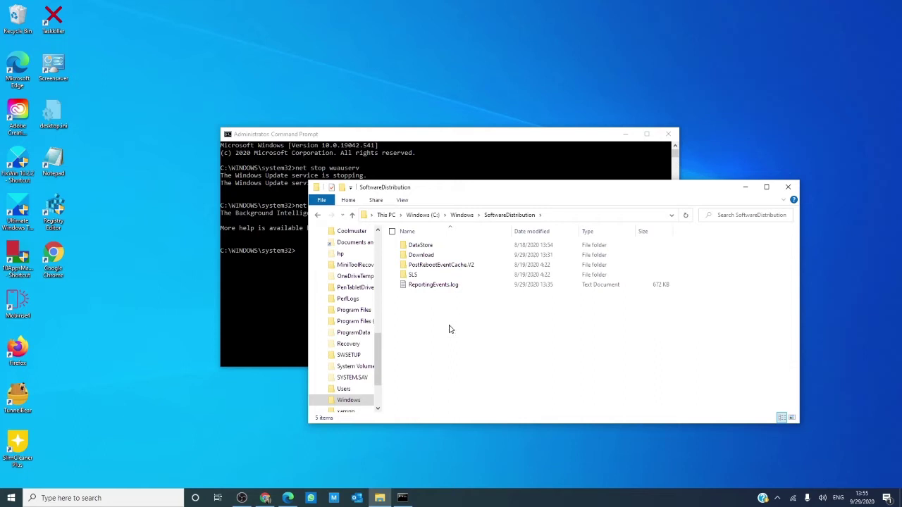
key("ctrl+a")
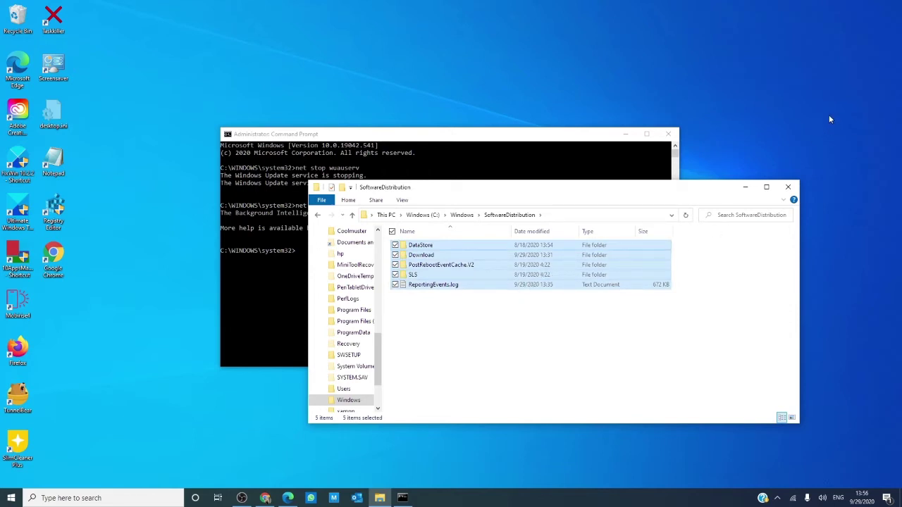
left_click(788, 188)
left_click(301, 252)
type("net start")
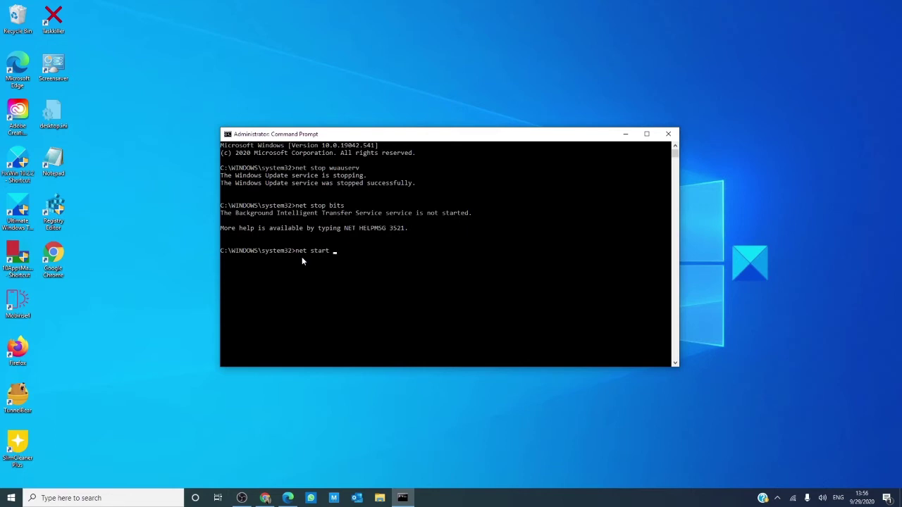
Run 'net start wuauserv' and 'net start bits' to restart Windows Update and BITS.
type("w")
type("uause")
type("rv")
key("Return")
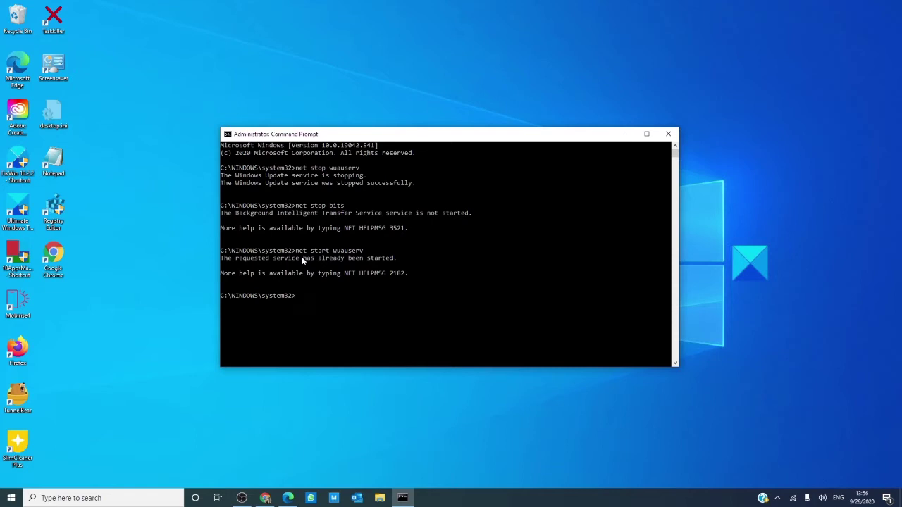
type("net ")
type("start ")
type("bi")
type("ts")
key("Return")
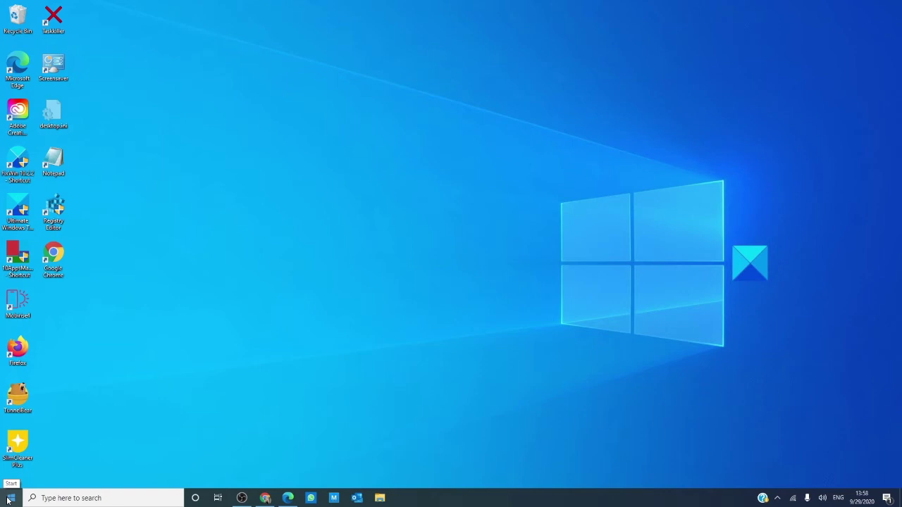
Open Settings from the Start menu and go to Update & Security.
left_click(9, 499)
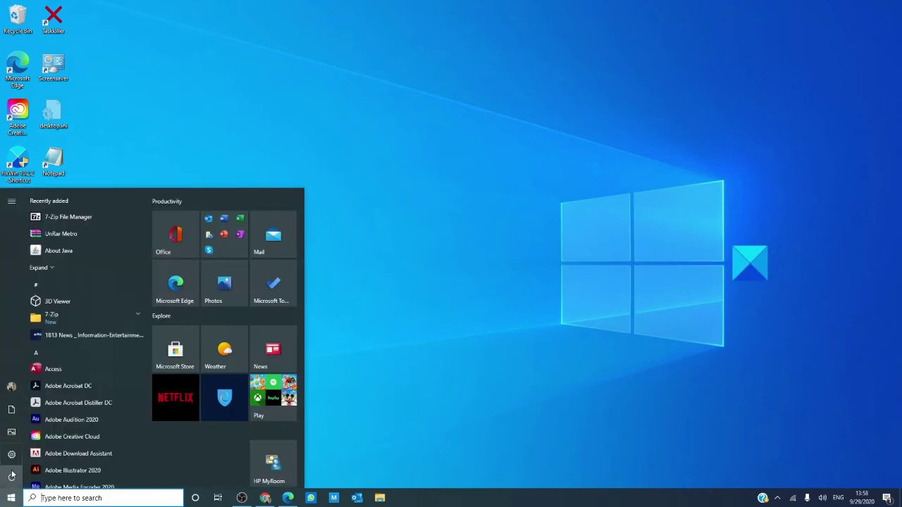
left_click(11, 455)
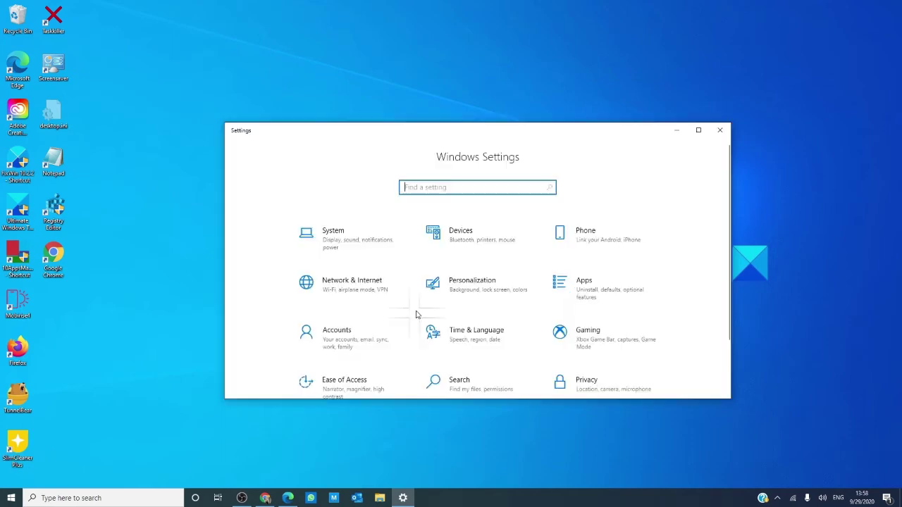
scroll(416, 314, "down", 2)
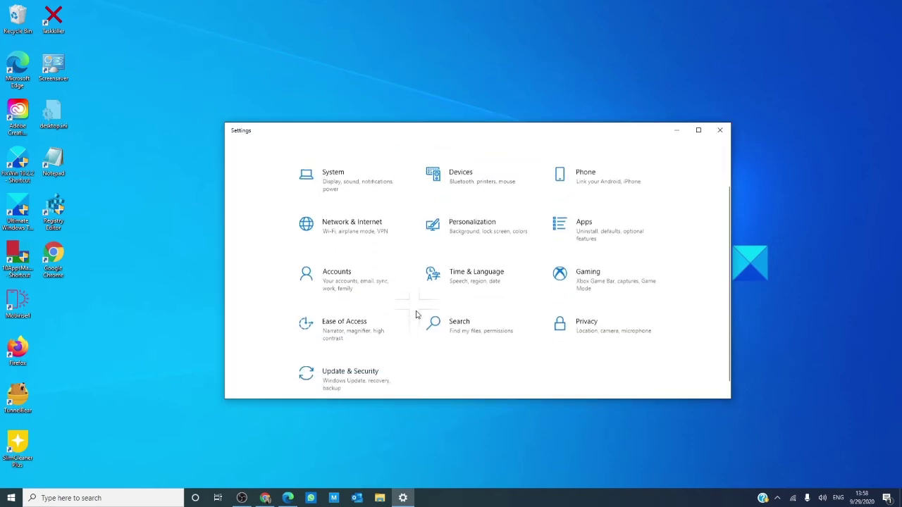
left_click(358, 364)
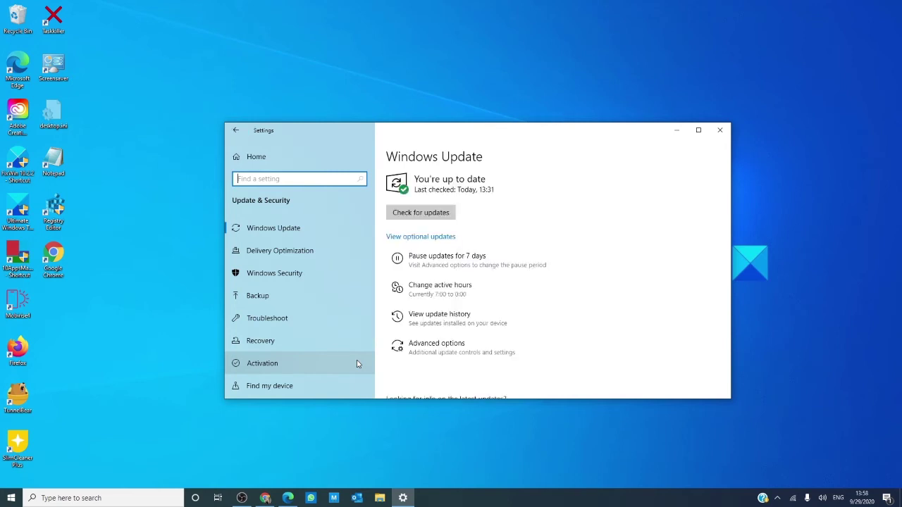
View the update history of installed updates, then close Settings.
left_click(445, 321)
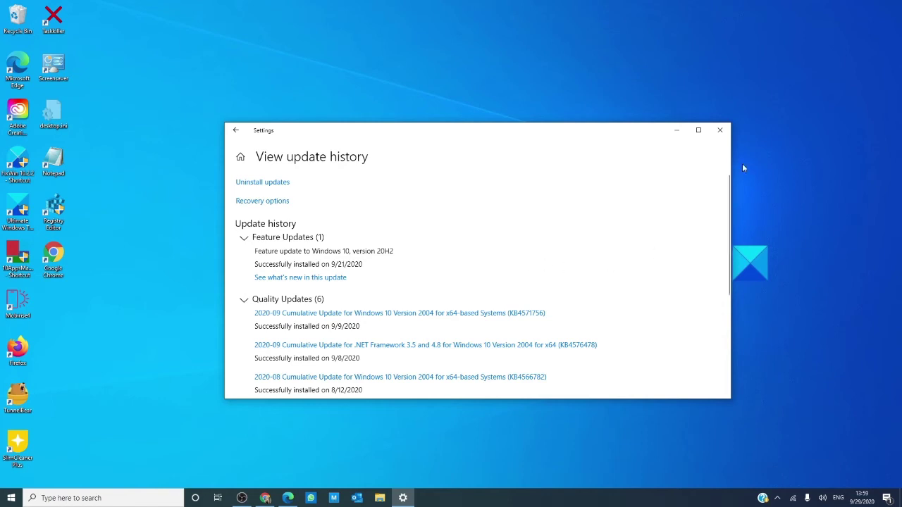
left_click(719, 130)
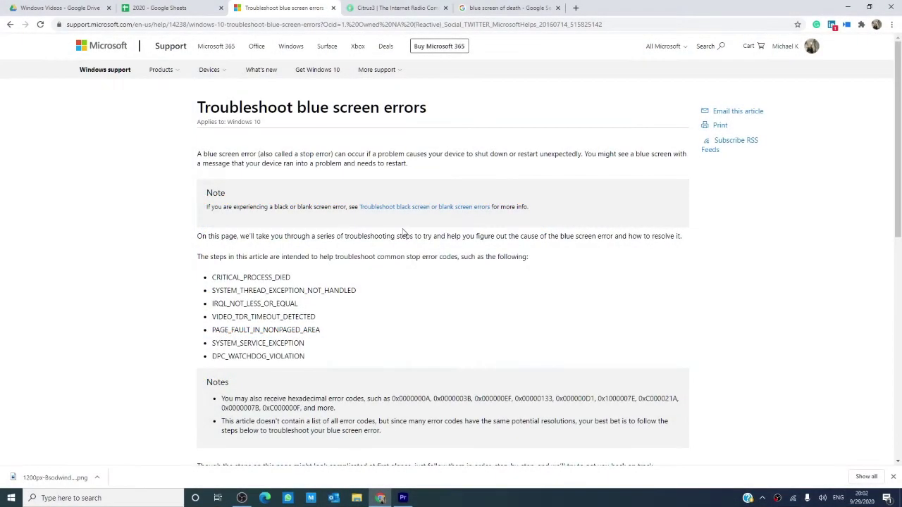
Scroll through Microsoft's 'Troubleshoot blue screen errors' article and its stop code list.
scroll(420, 136, "down", 4)
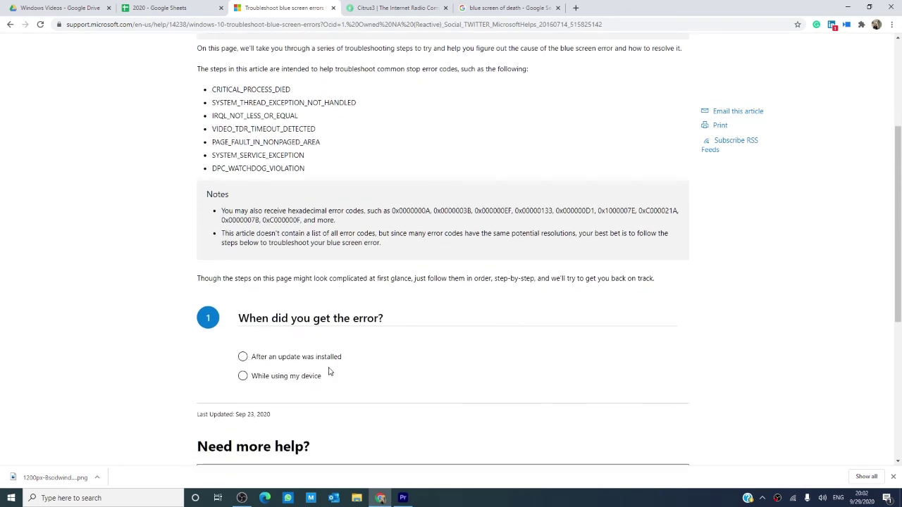
scroll(250, 338, "down", 1)
scroll(326, 341, "up", 1)
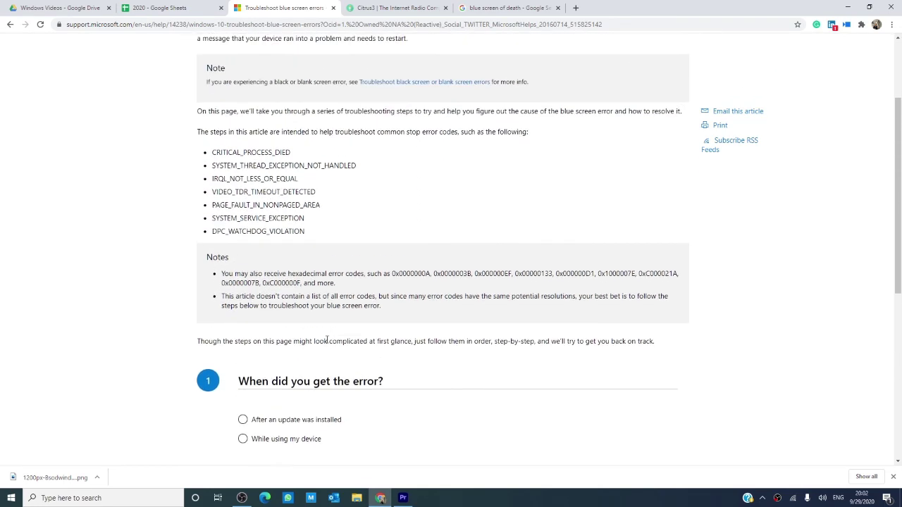
scroll(326, 339, "up", 2)
scroll(327, 341, "up", 1)
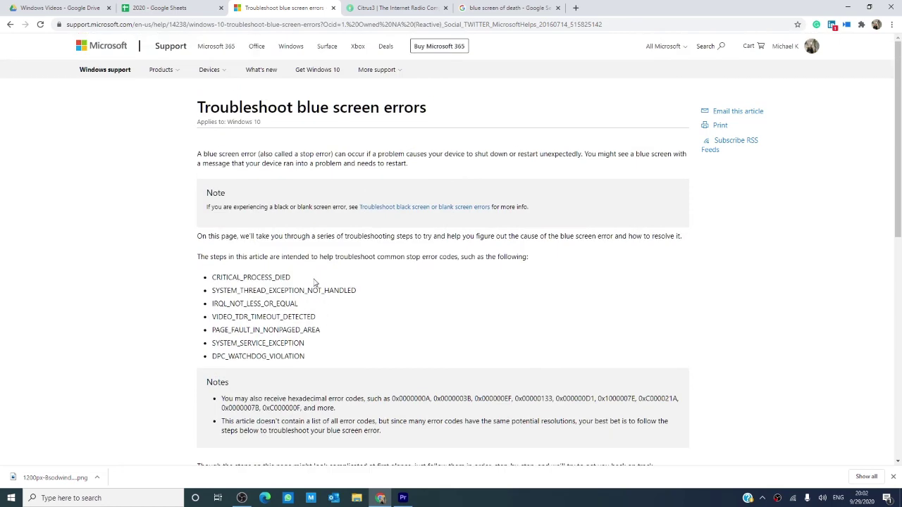
scroll(244, 244, "down", 1)
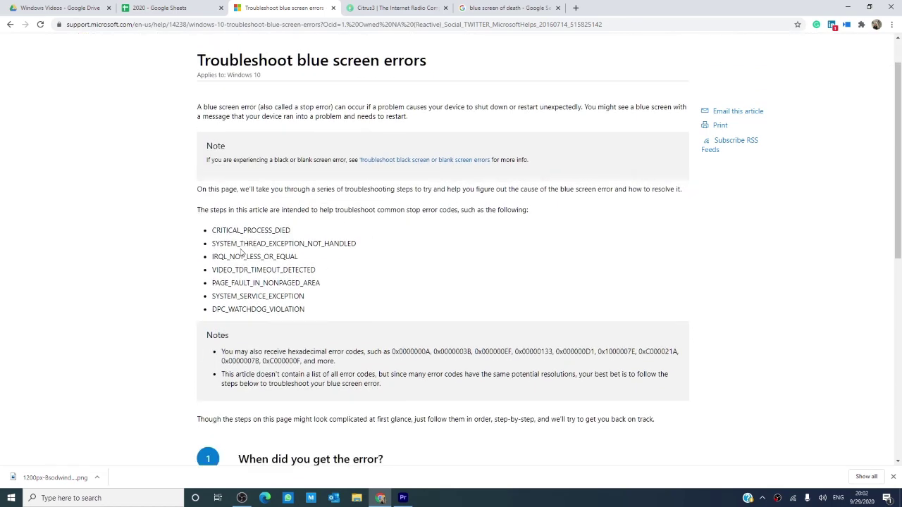
scroll(242, 252, "up", 1)
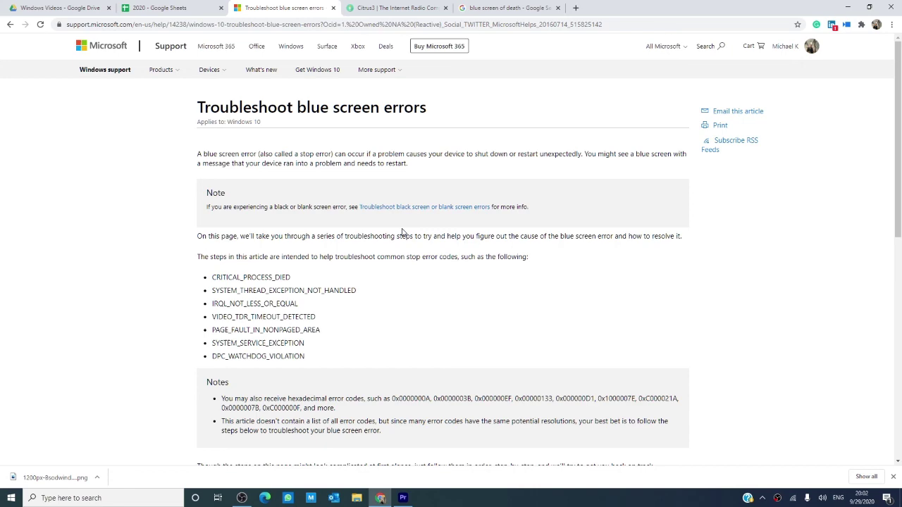